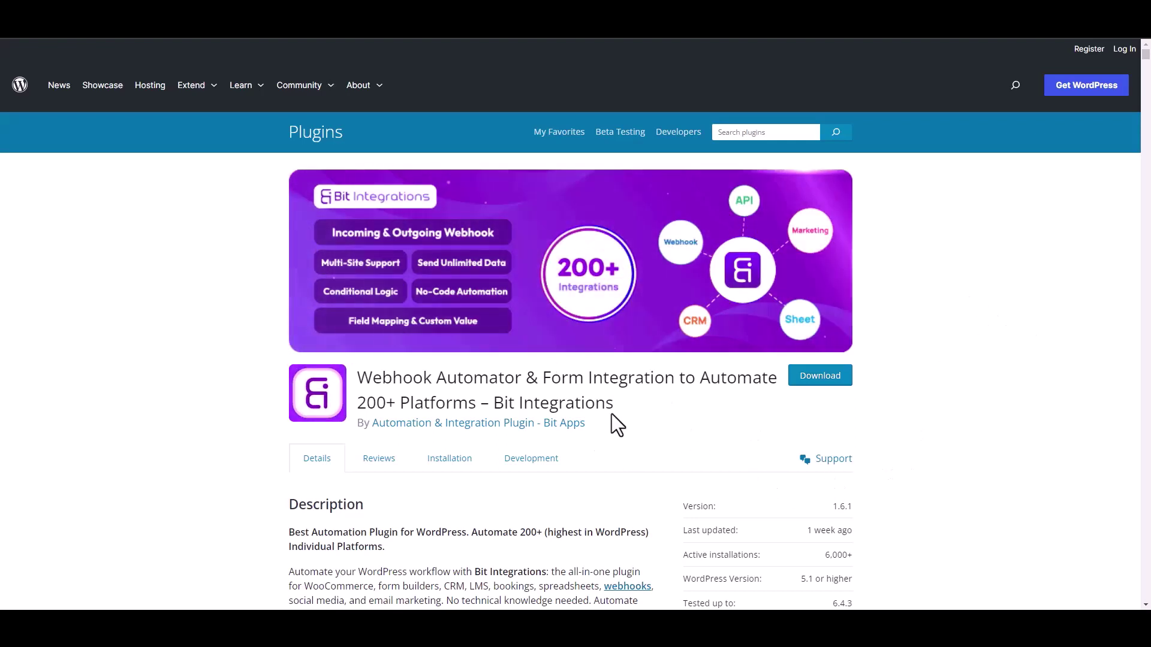
# Step: Start creating a new integration from the Bit Integrations dashboard
pyautogui.moveTo(494, 403); pyautogui.dragTo(626, 414)
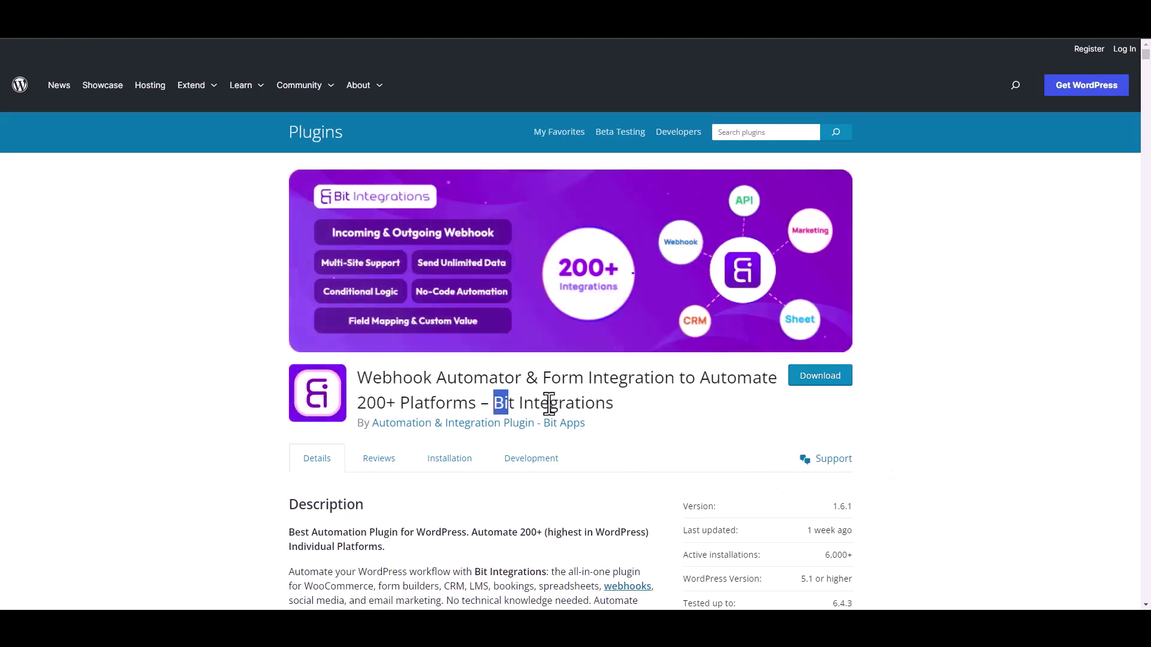
pyautogui.click(636, 419)
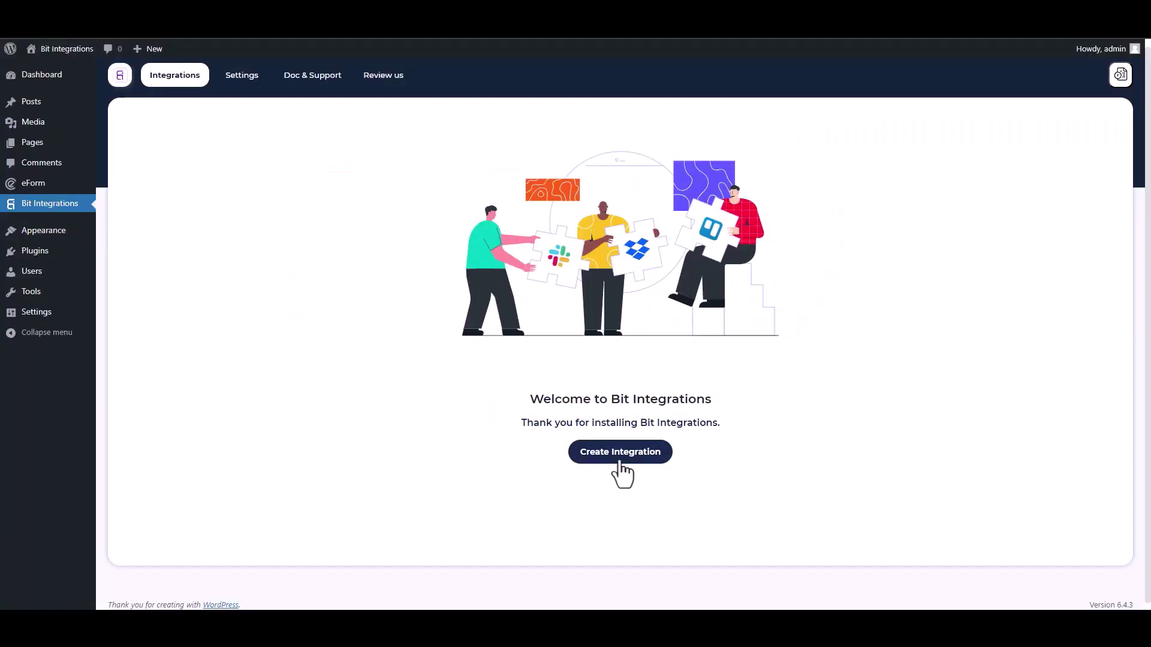
pyautogui.click(620, 454)
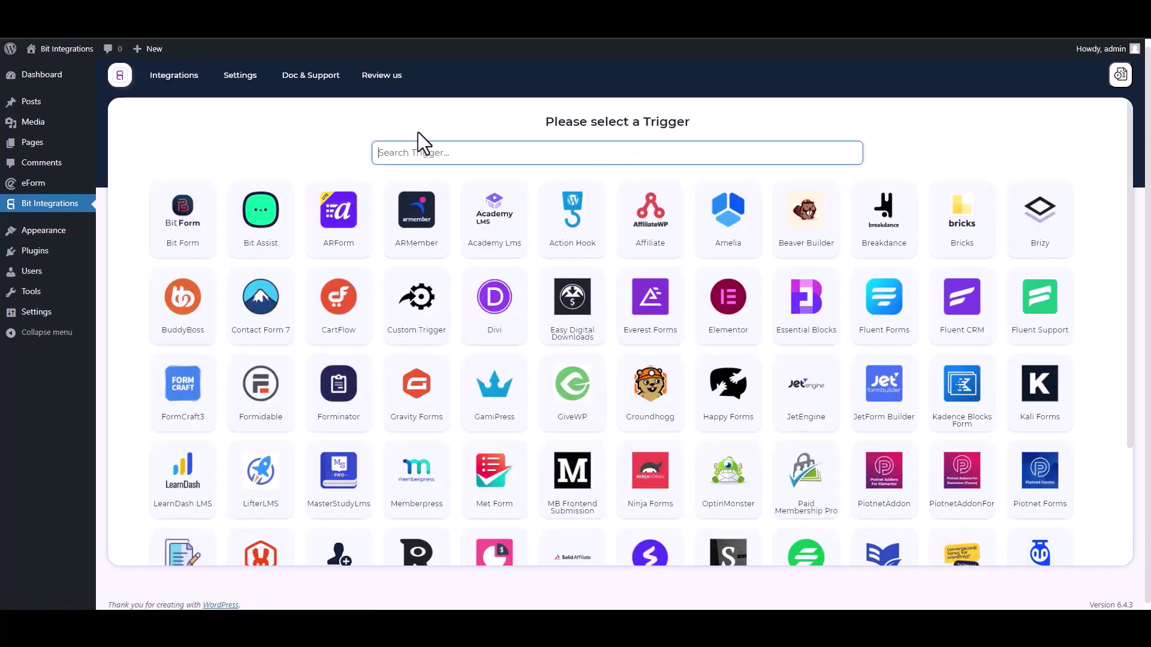
pyautogui.write('e')
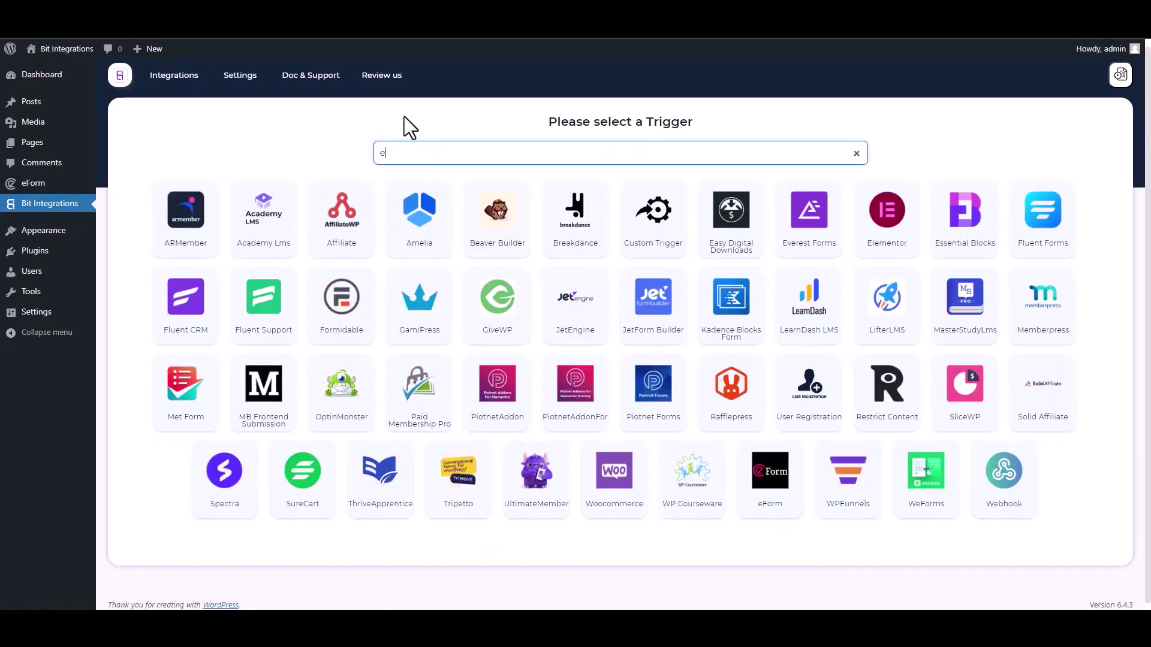
pyautogui.write('f')
# Step: Set eForm as the trigger with the 'Bit Integrations' form and proceed to actions
pyautogui.click(570, 232)
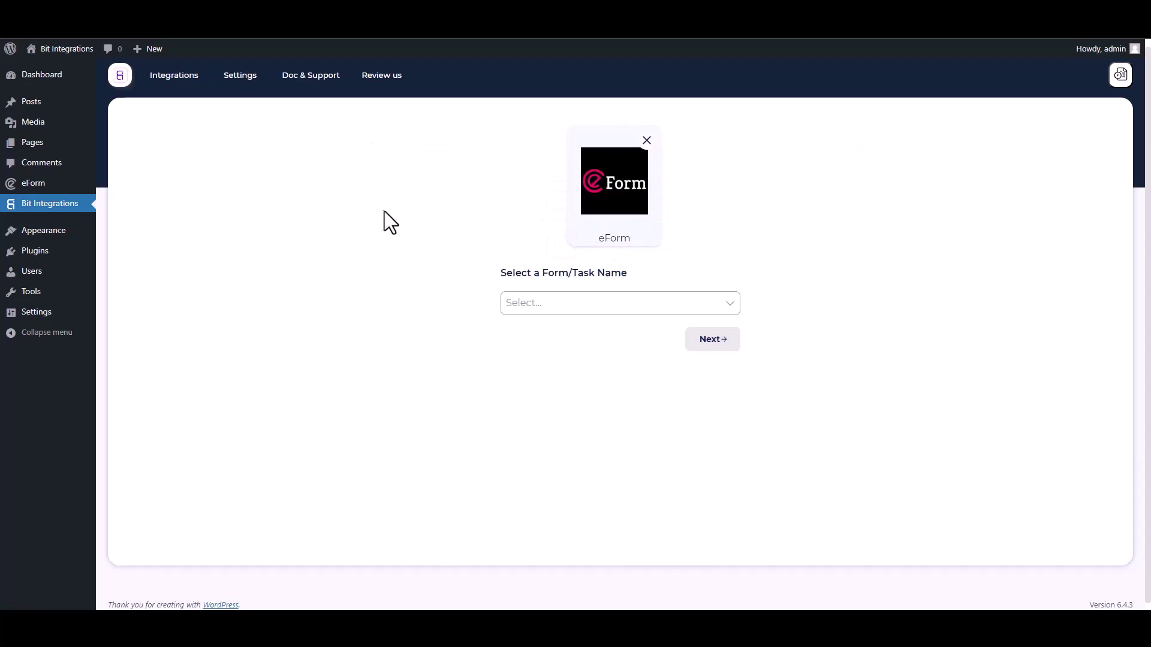
pyautogui.click(537, 300)
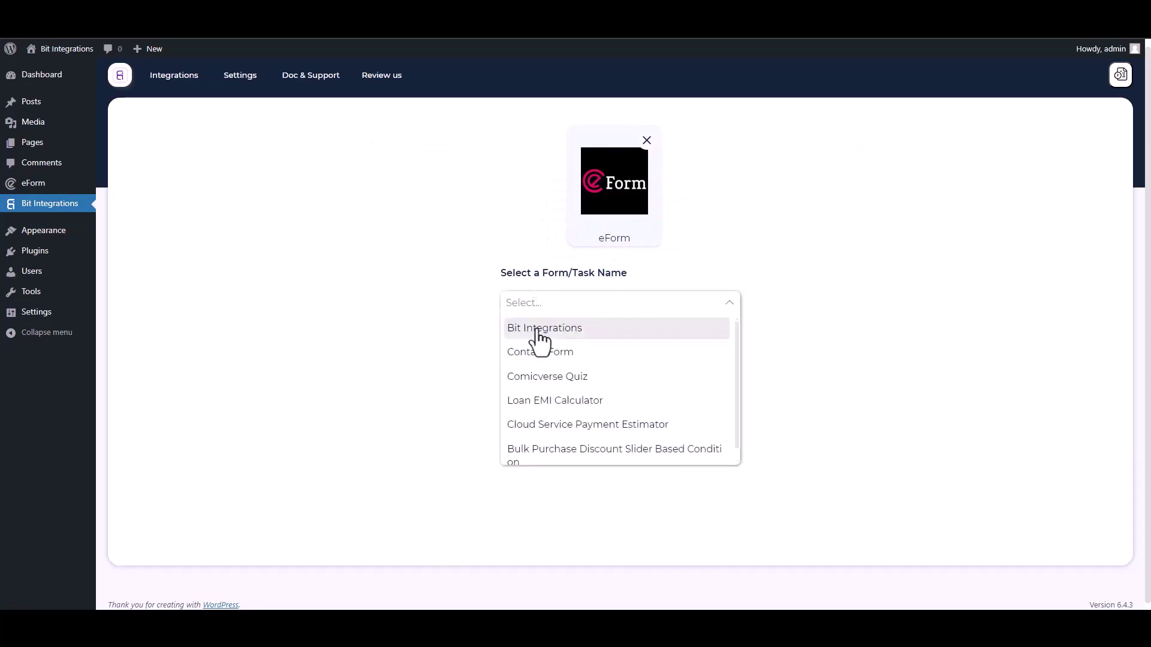
pyautogui.click(538, 329)
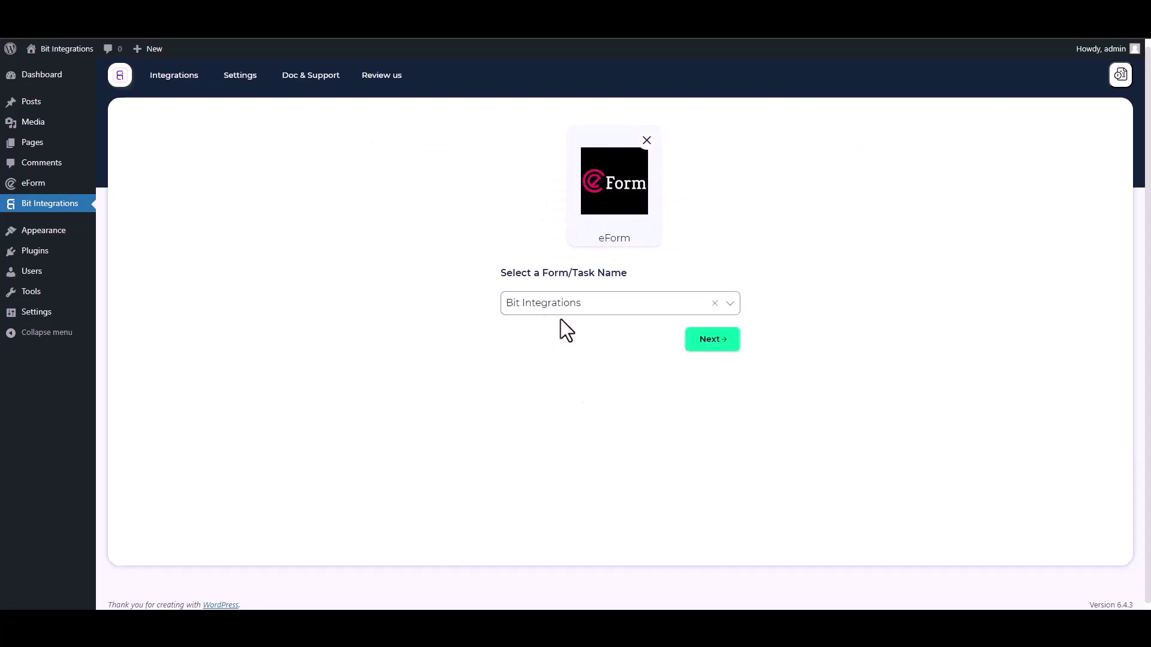
pyautogui.click(704, 342)
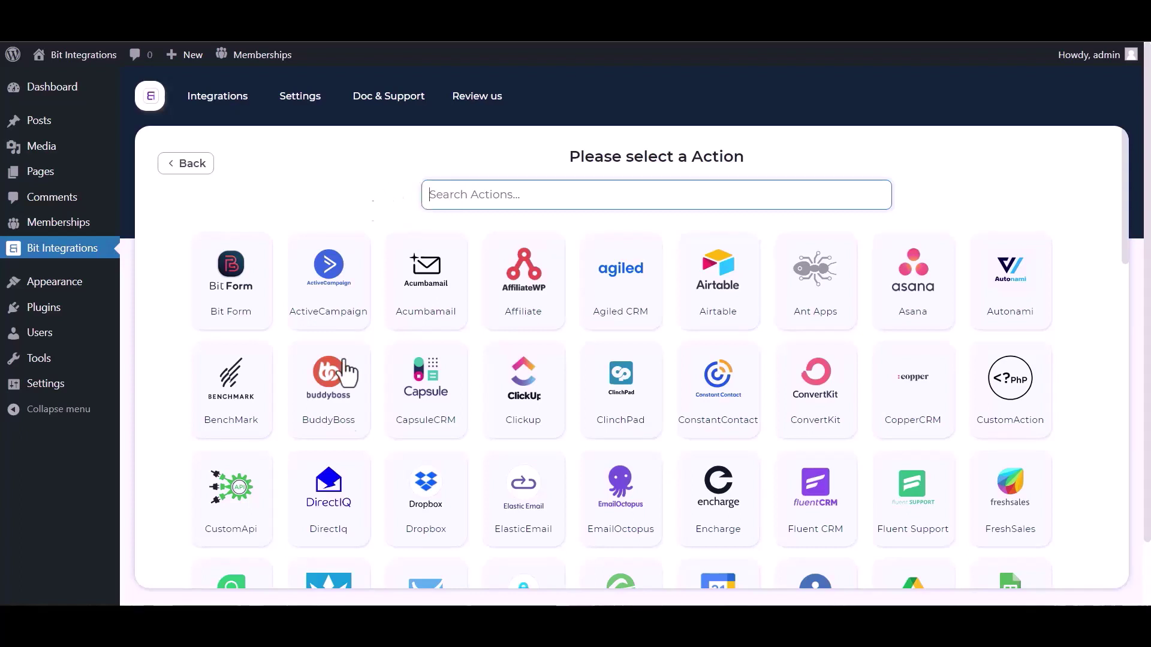
# Step: Choose DirectIQ as the action app to bring up its integration settings
pyautogui.click(319, 508)
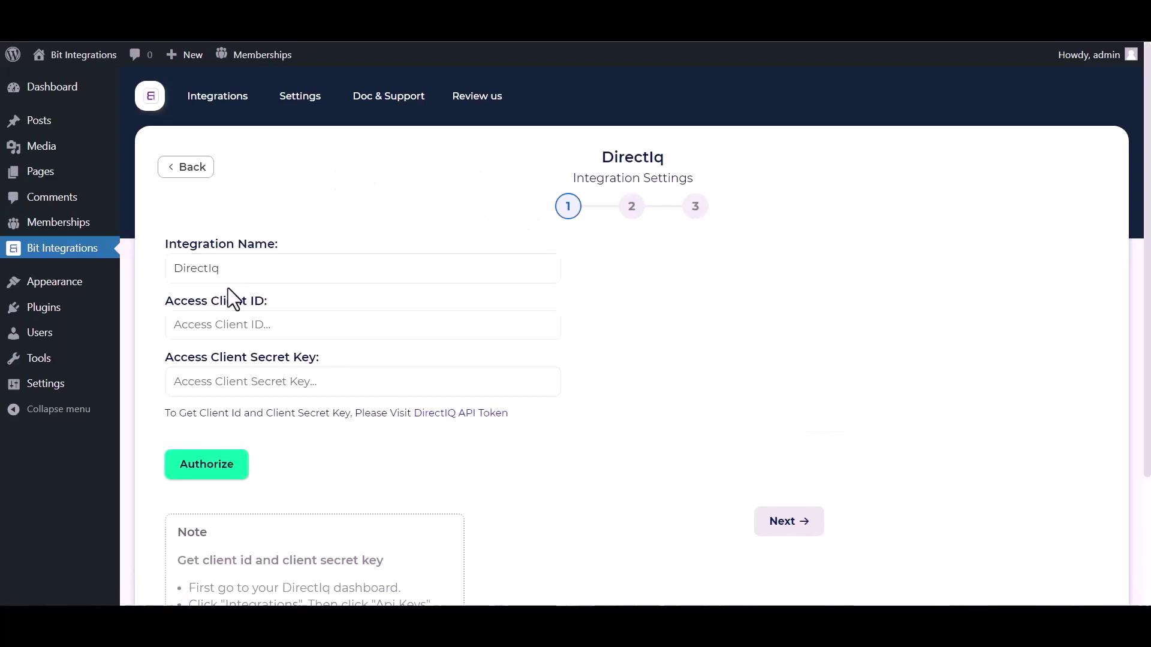
# Step: Copy the Client Id from DirectIQ's API Keys page into the integration
pyautogui.click(421, 413)
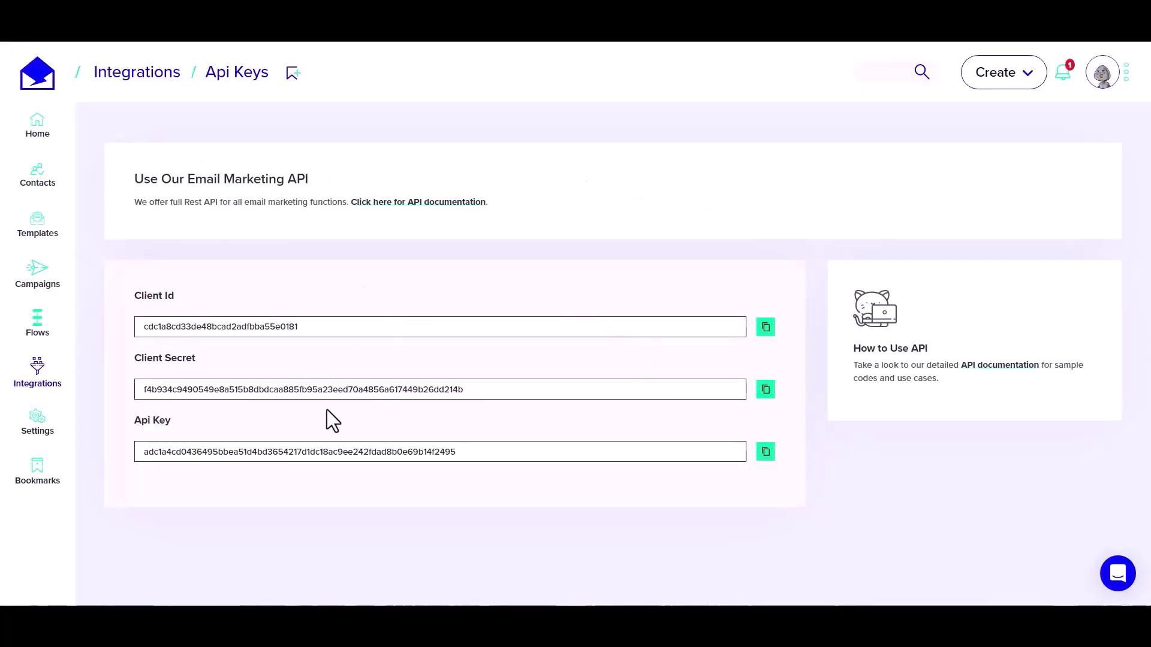
pyautogui.click(766, 327)
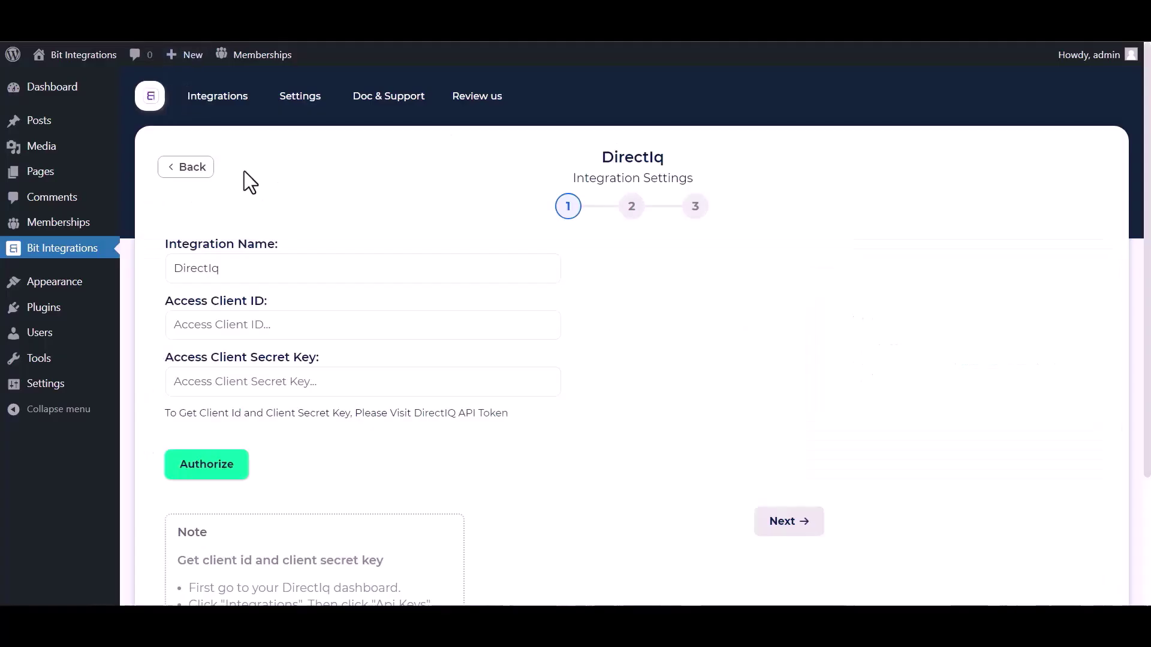
pyautogui.click(264, 325)
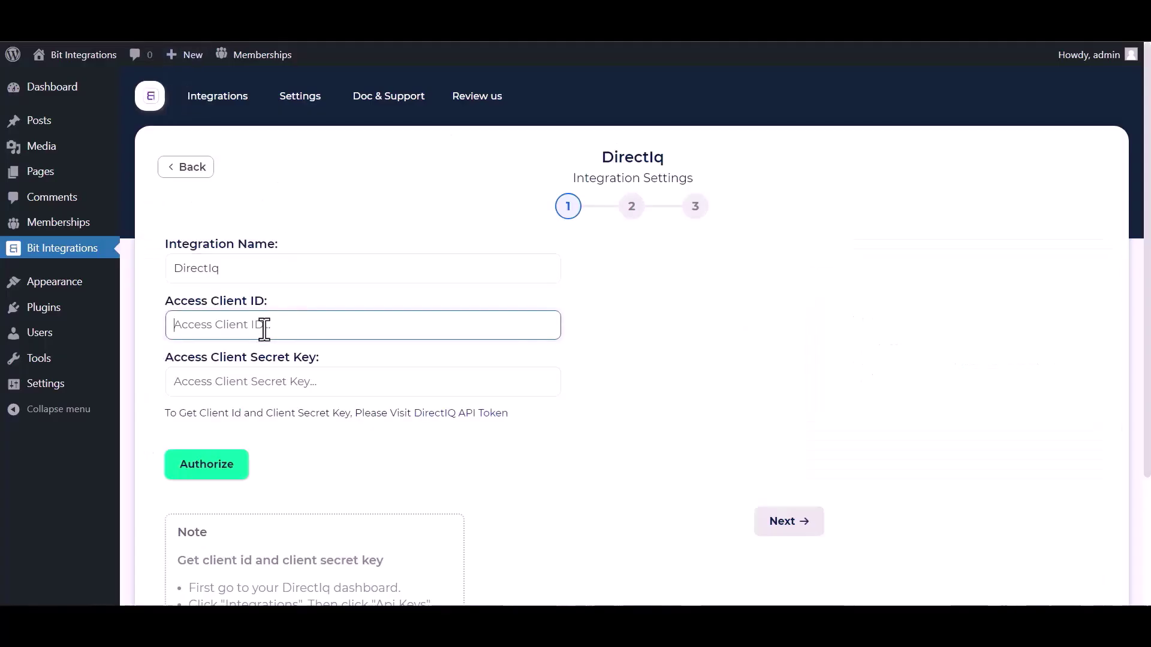
pyautogui.hotkey('ctrl', 'v')
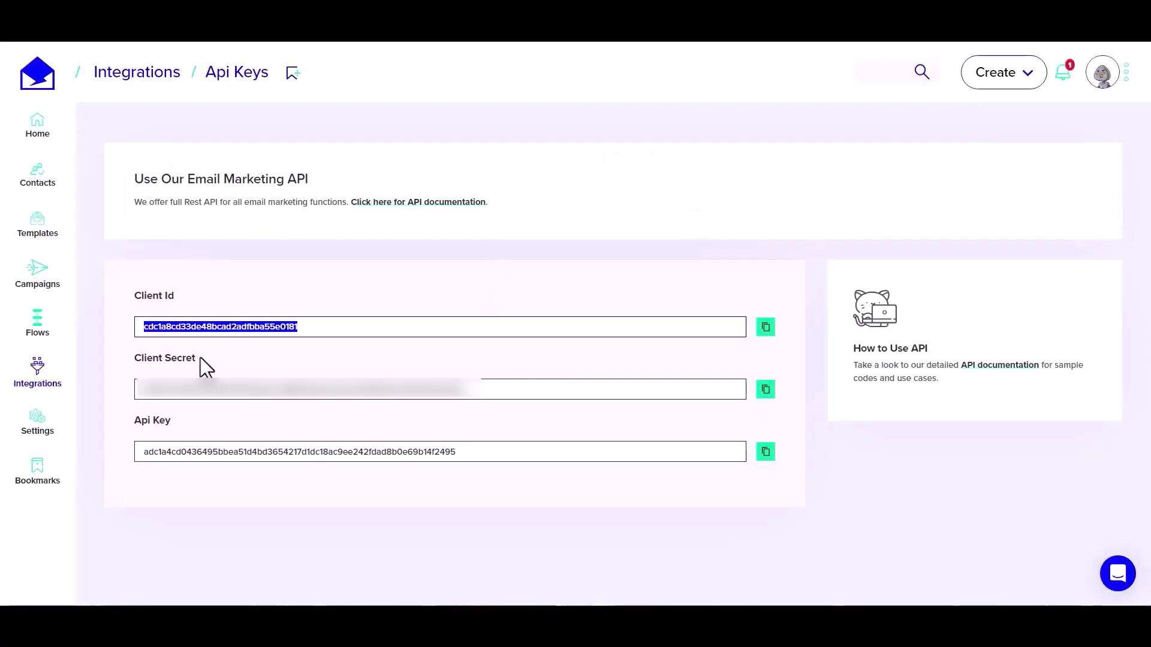
# Step: Copy the Client Secret into the integration and authorize the DirectIQ connection
pyautogui.click(765, 388)
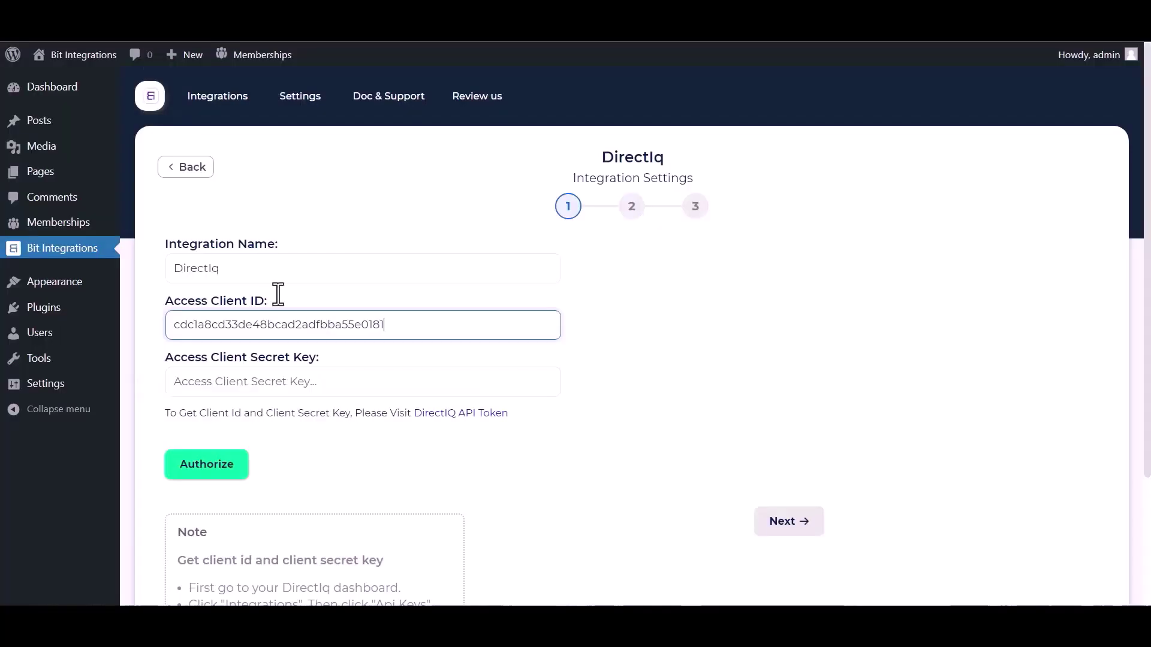
pyautogui.click(278, 388)
pyautogui.hotkey('ctrl', 'v')
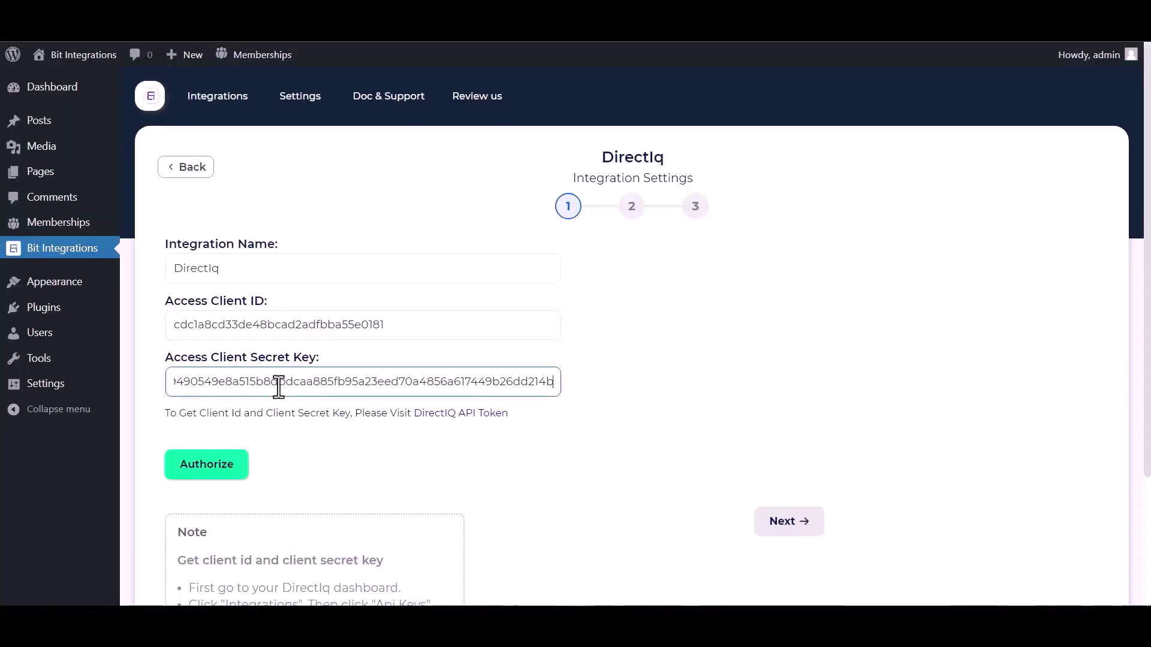
pyautogui.click(214, 469)
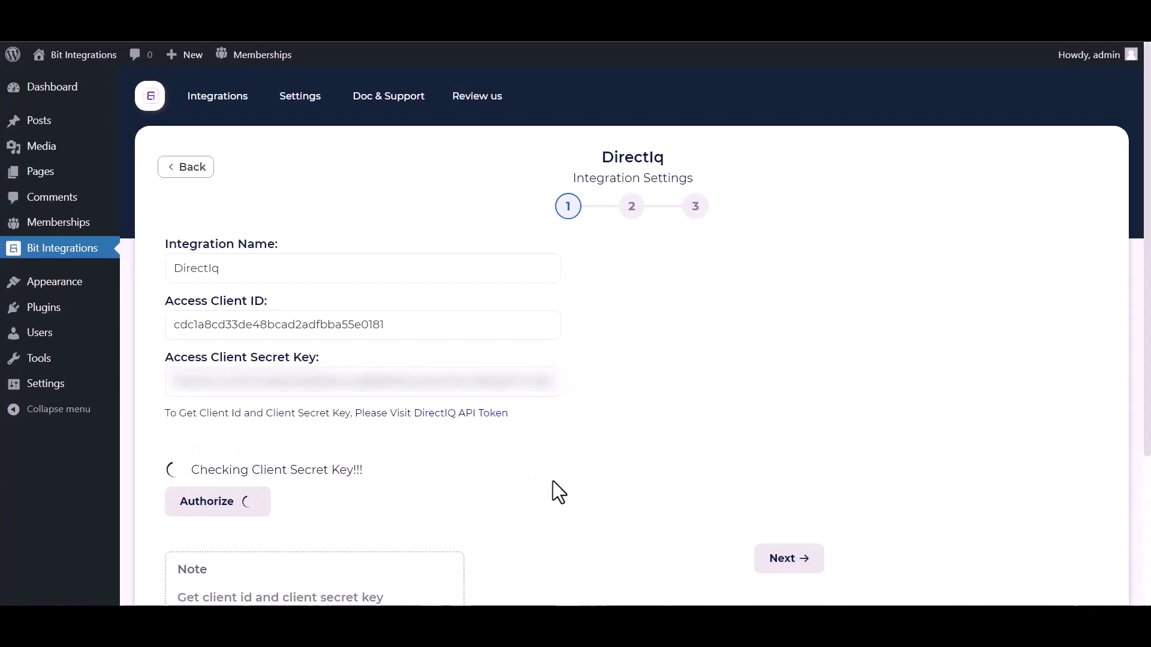
pyautogui.scroll(-1, 669, 450)
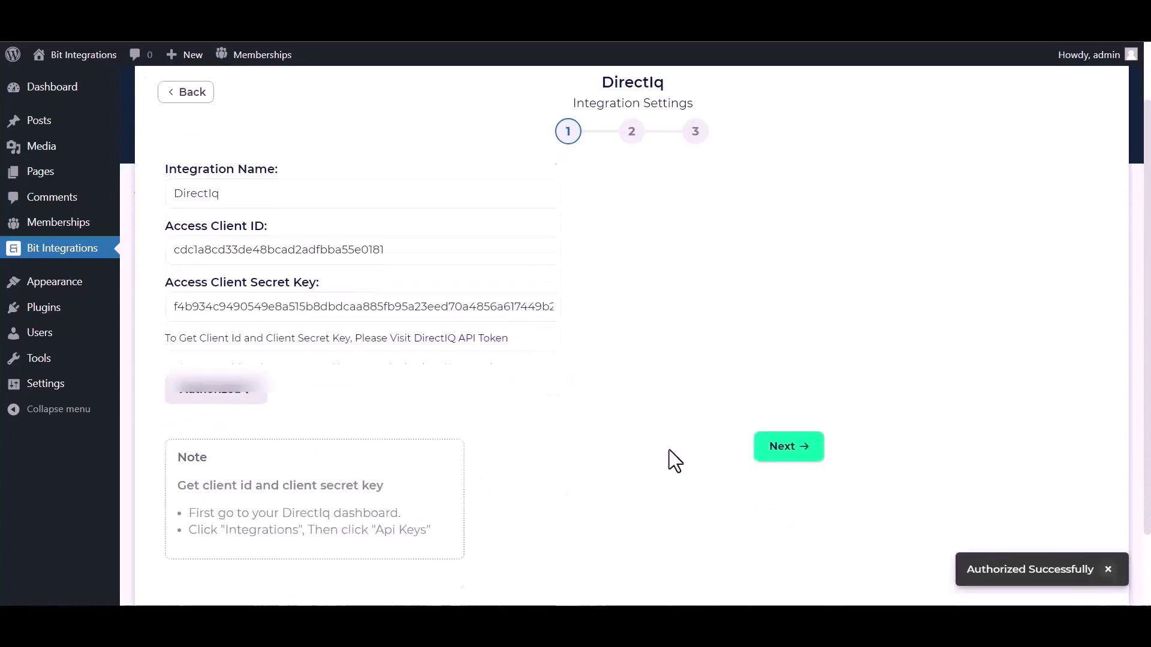
# Step: Target the 'Bit Integrations' DirectIQ list for incoming contacts
pyautogui.click(788, 450)
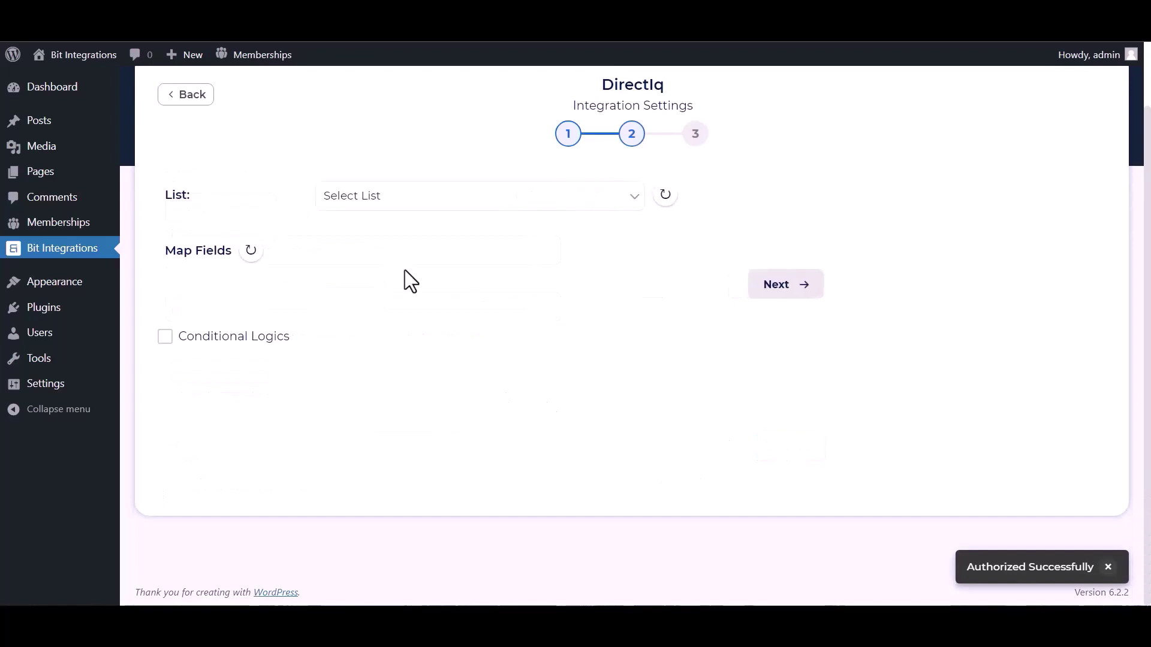
pyautogui.click(382, 207)
pyautogui.click(367, 230)
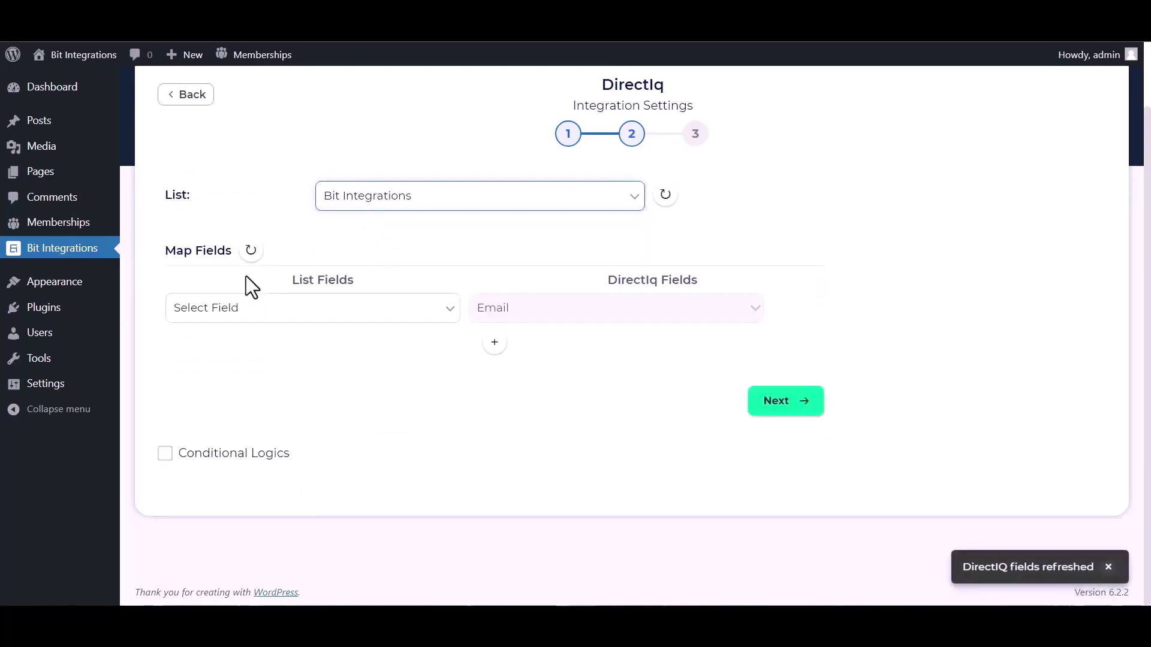
# Step: Map the form's Email to Email and First Name to DirectIQ's First Name
pyautogui.click(282, 316)
pyautogui.click(270, 501)
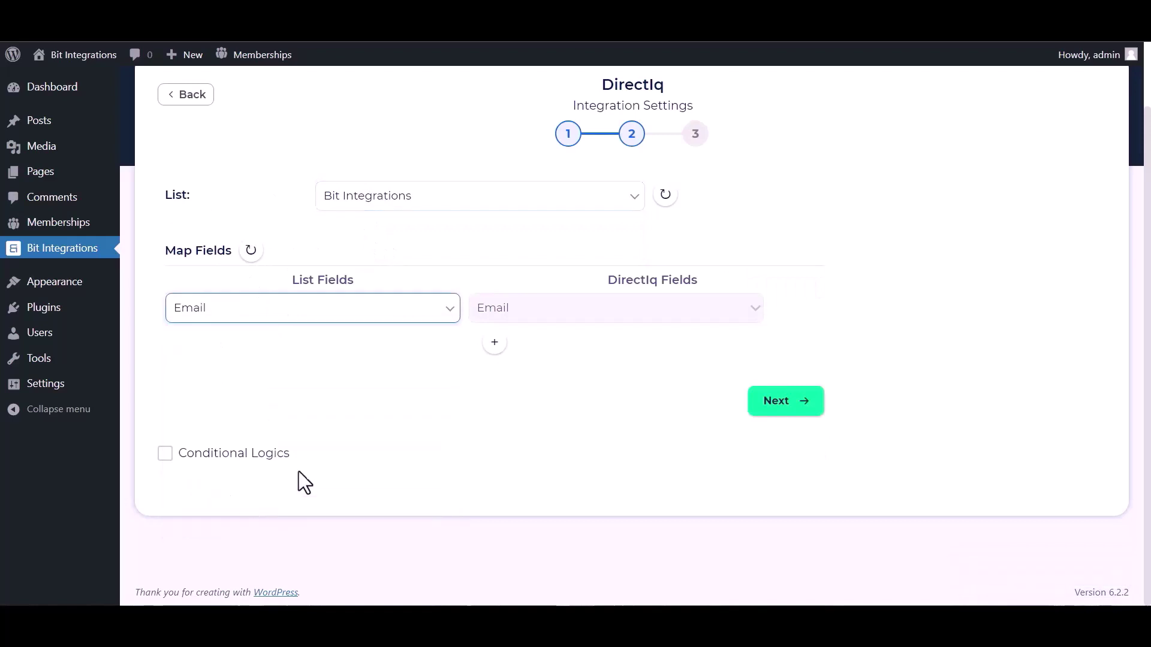
pyautogui.click(493, 342)
pyautogui.click(499, 350)
pyautogui.click(501, 382)
pyautogui.click(354, 347)
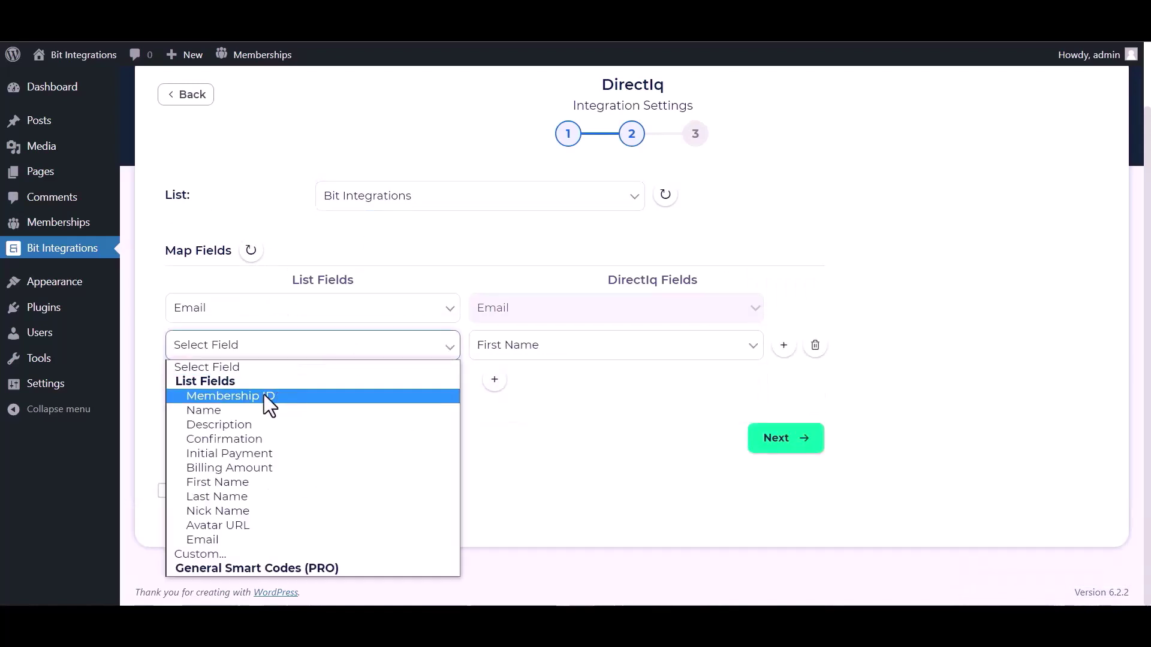
pyautogui.click(228, 486)
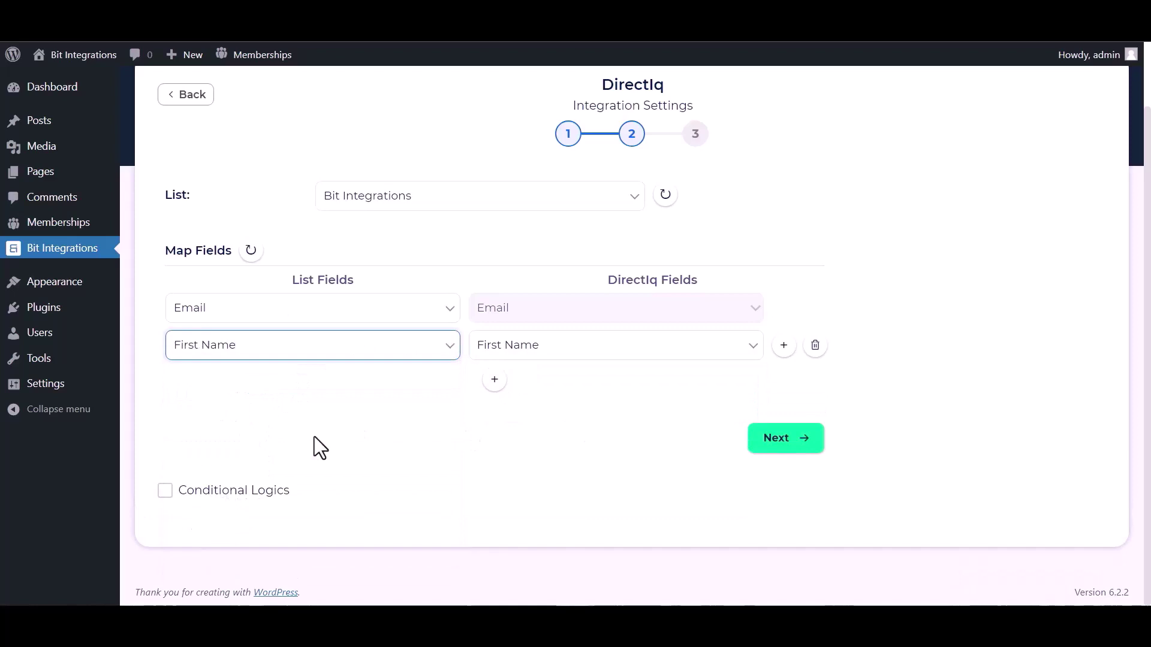
# Step: Toggle Conditional Logics on and back off
pyautogui.click(165, 491)
pyautogui.scroll(-1, 265, 473)
pyautogui.scroll(-2, 343, 475)
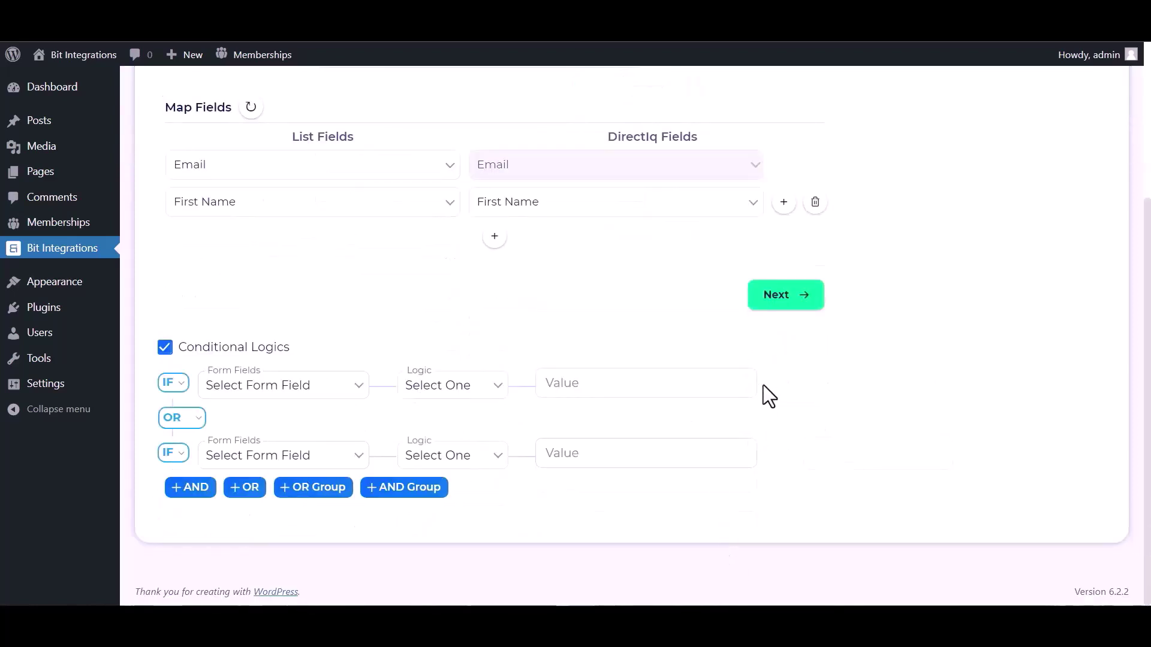
pyautogui.click(165, 347)
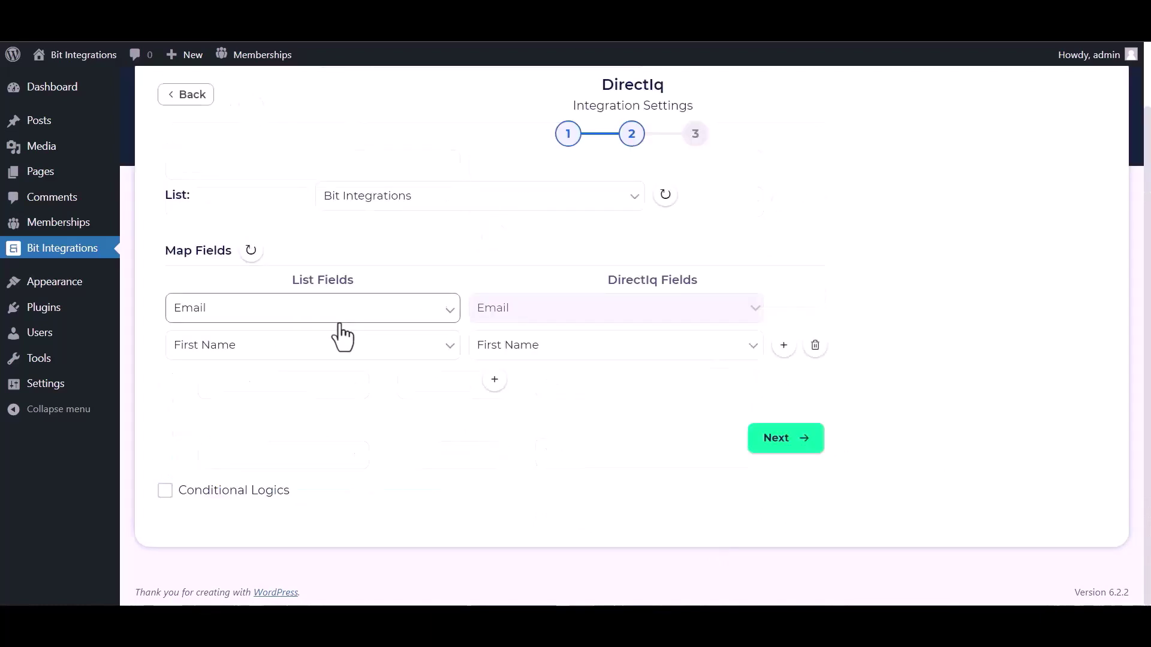
# Step: Advance to the final step to finish and save the DirectIQ integration
pyautogui.click(758, 440)
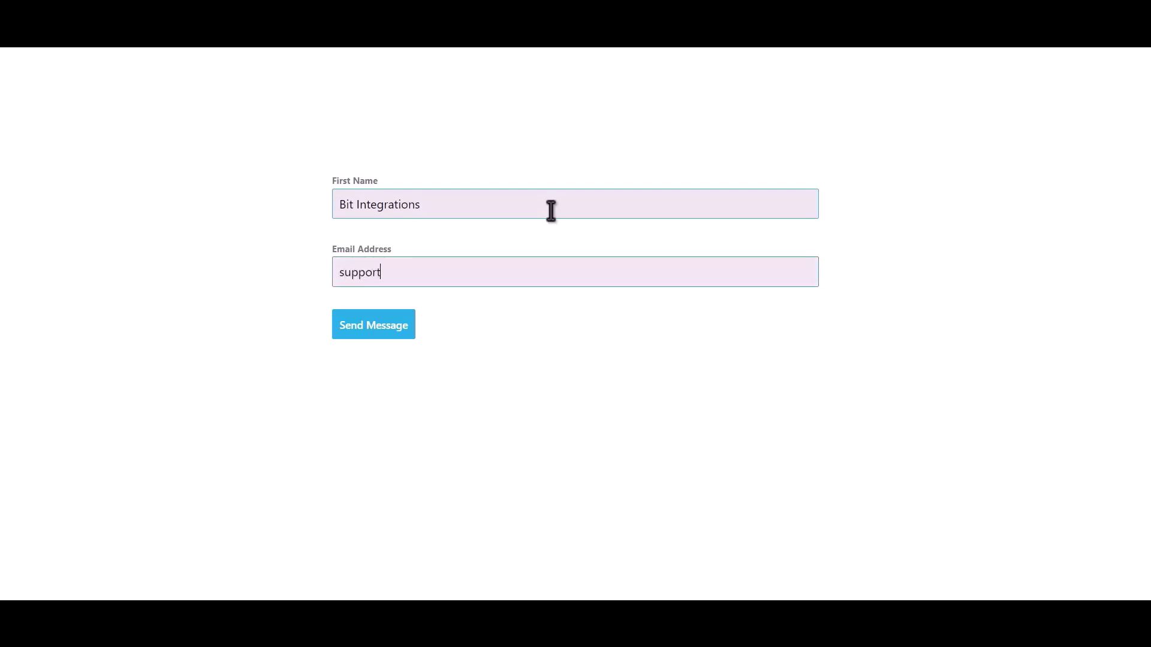
pyautogui.write('@bitapps.pro')
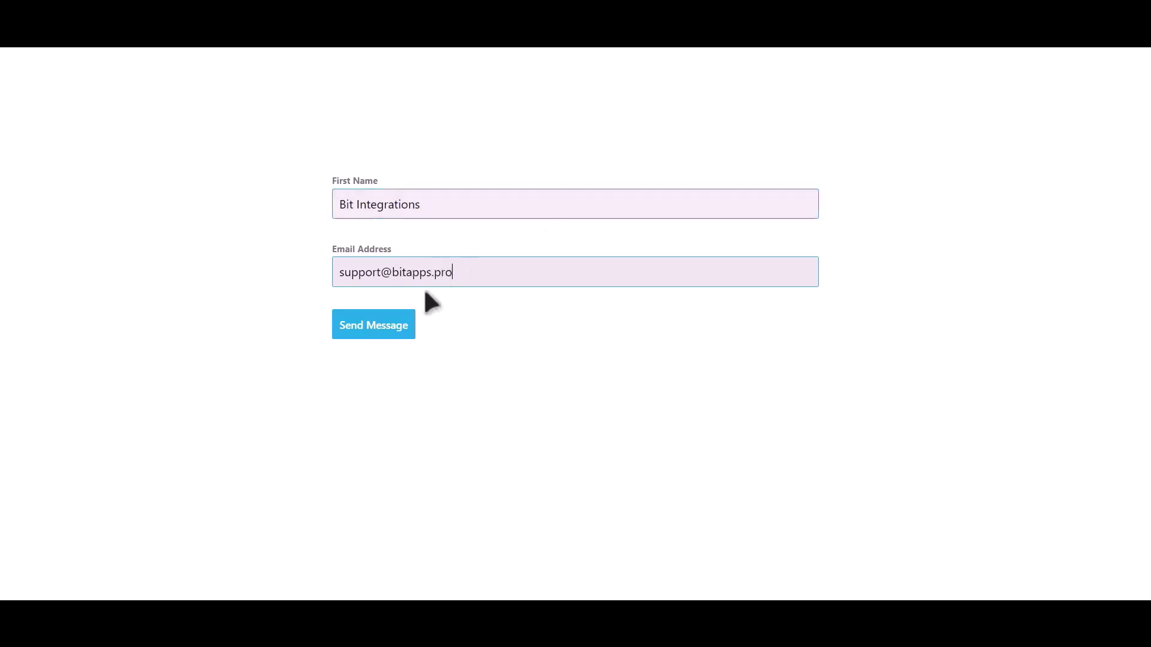
# Step: Send the test eForm entry named 'Bit Integrations' with a support email
pyautogui.click(374, 325)
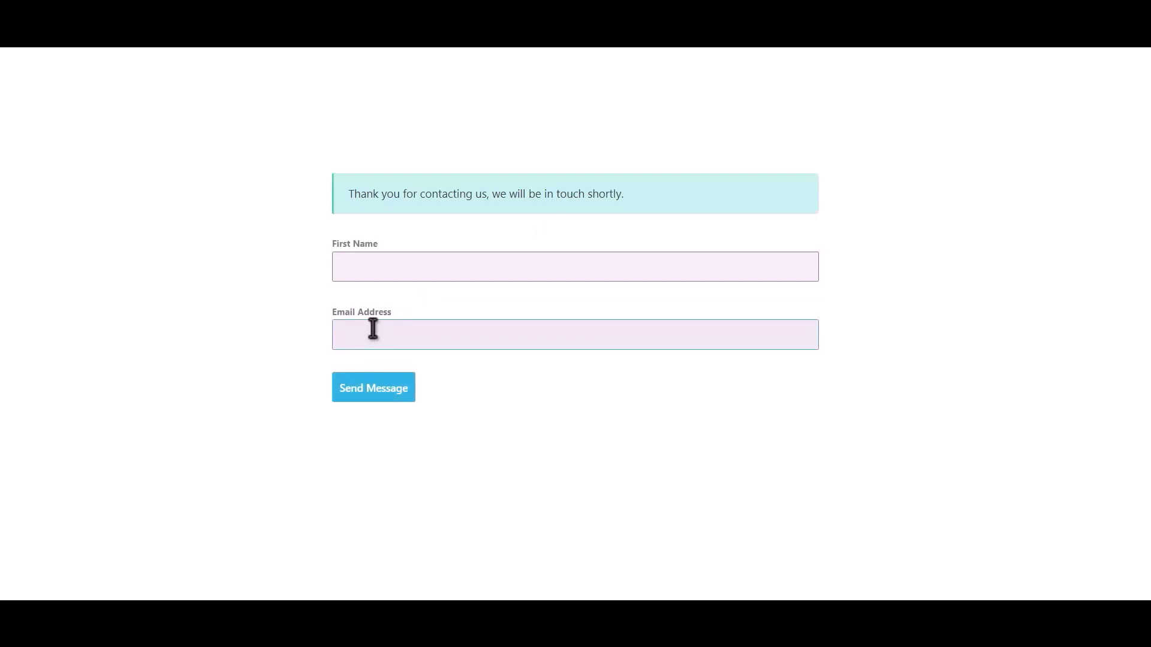